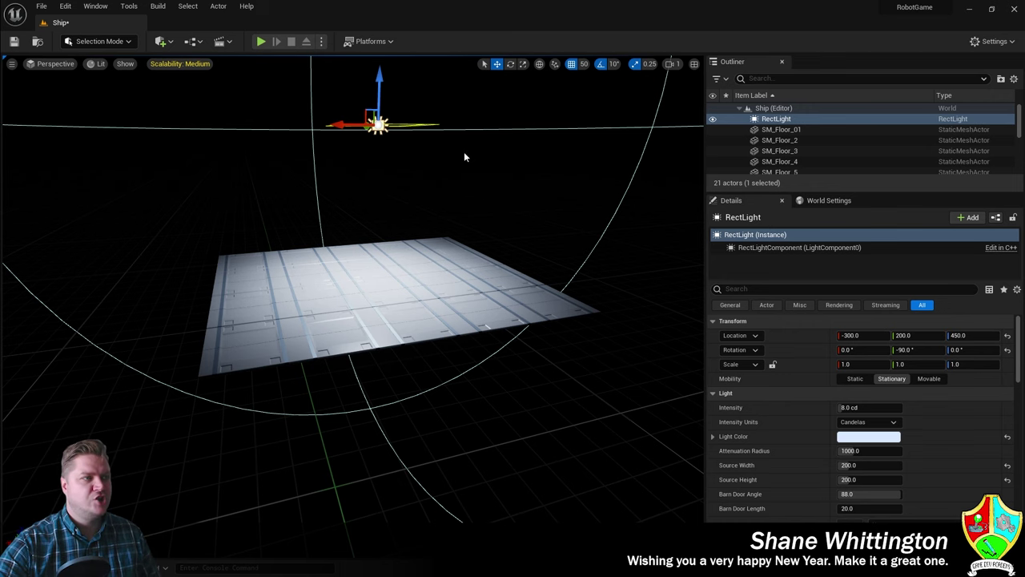
Play-test the level in the viewport, give the game mouse control, release it again, and stop the simulation
{"action": "right_click_drag", "start_coordinate": [464, 153], "coordinate": [439, 236]}
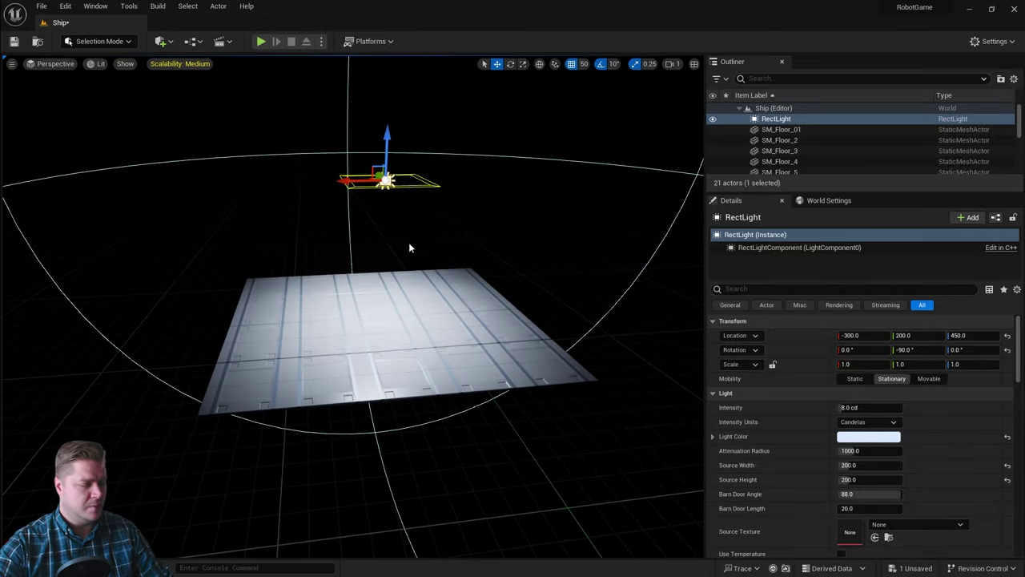
{"action": "scroll", "coordinate": [360, 136], "scroll_direction": "up", "scroll_amount": 3}
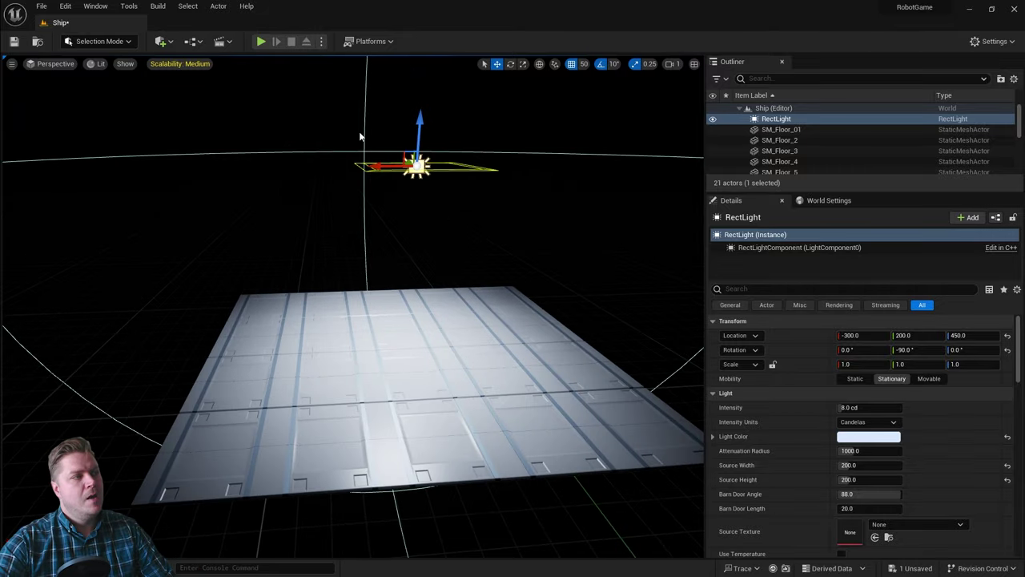
{"action": "left_click", "coordinate": [259, 44]}
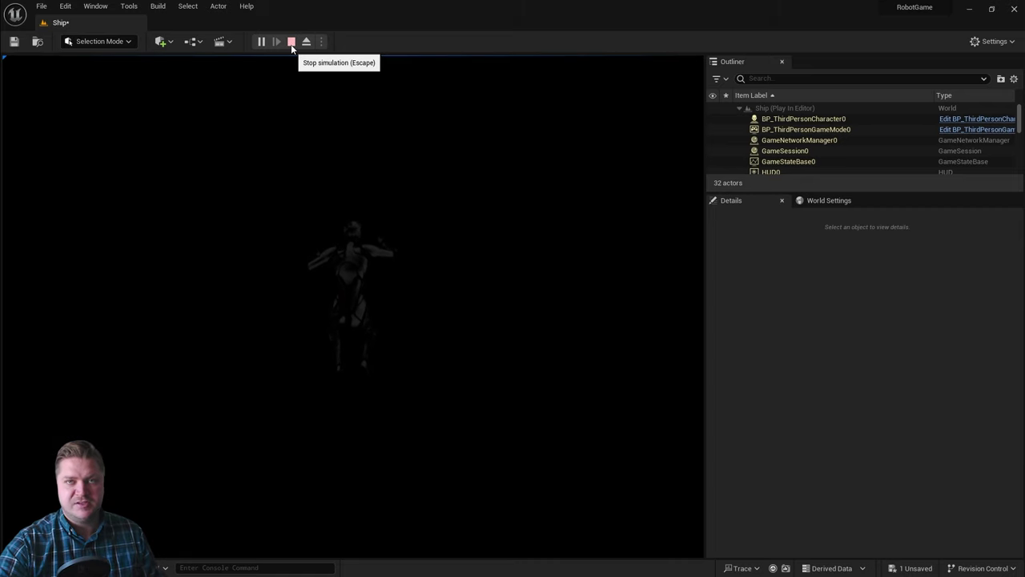
{"action": "left_click", "coordinate": [428, 241]}
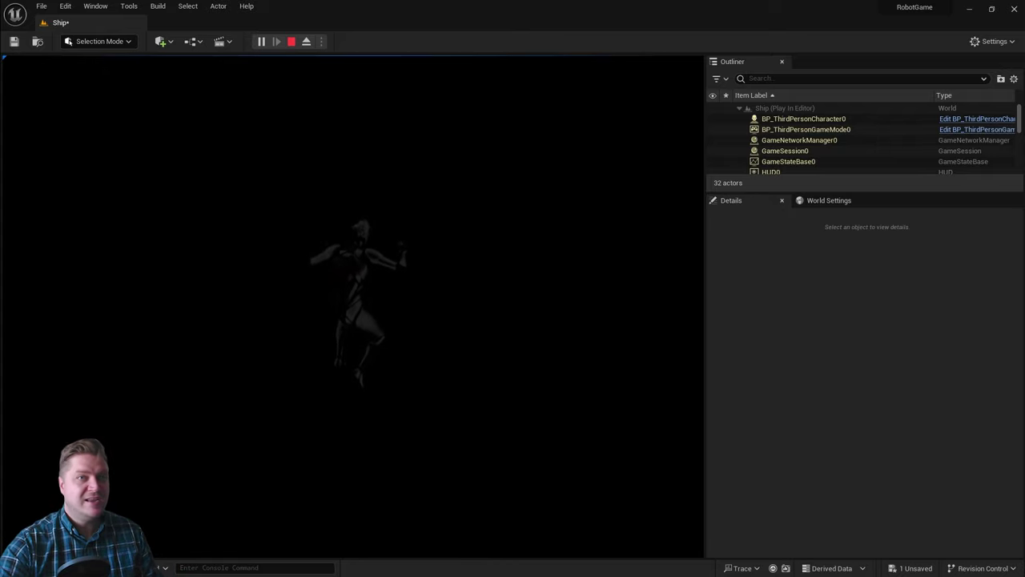
{"action": "key", "text": "shift+F1"}
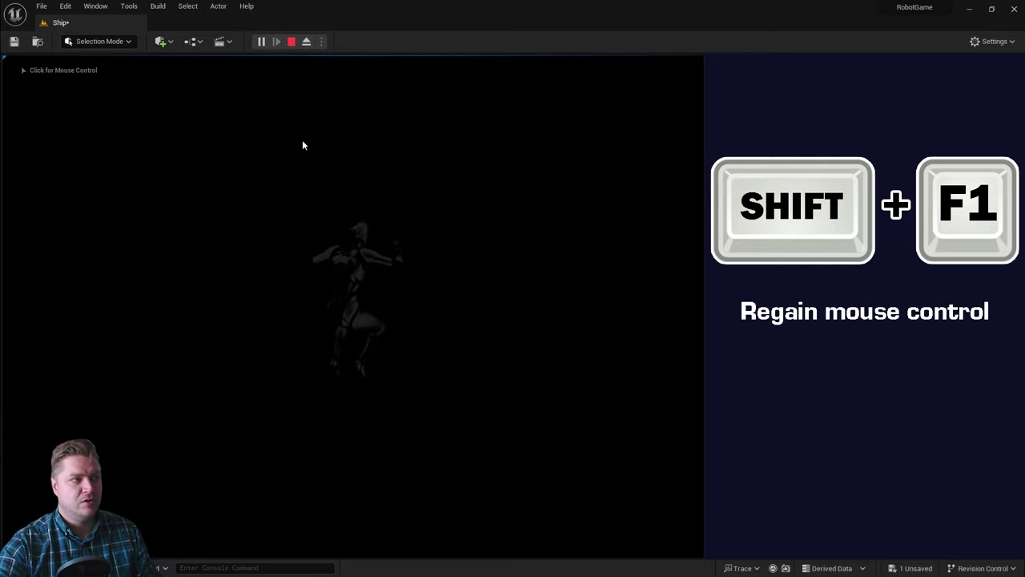
{"action": "key", "text": "Escape"}
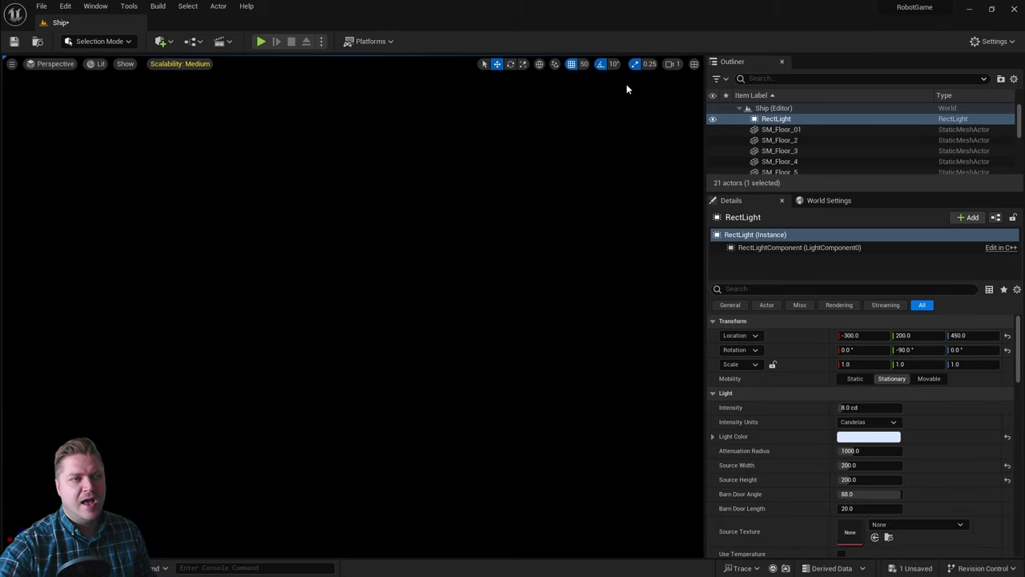
Play-test the level from a camera location close above the lit floor, run the character across the floor, and stop the simulation
{"action": "left_click", "coordinate": [788, 118]}
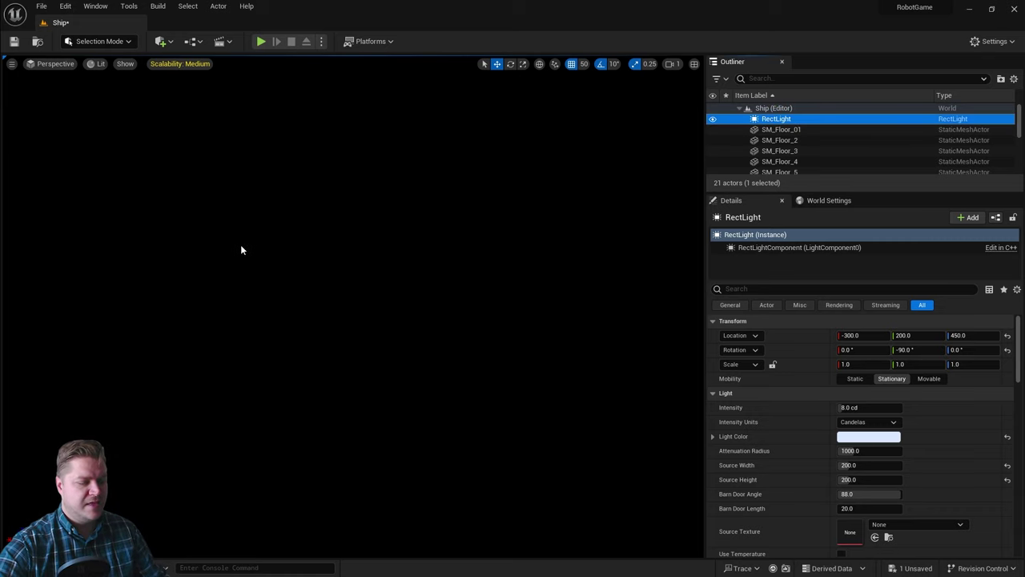
{"action": "key", "text": "f"}
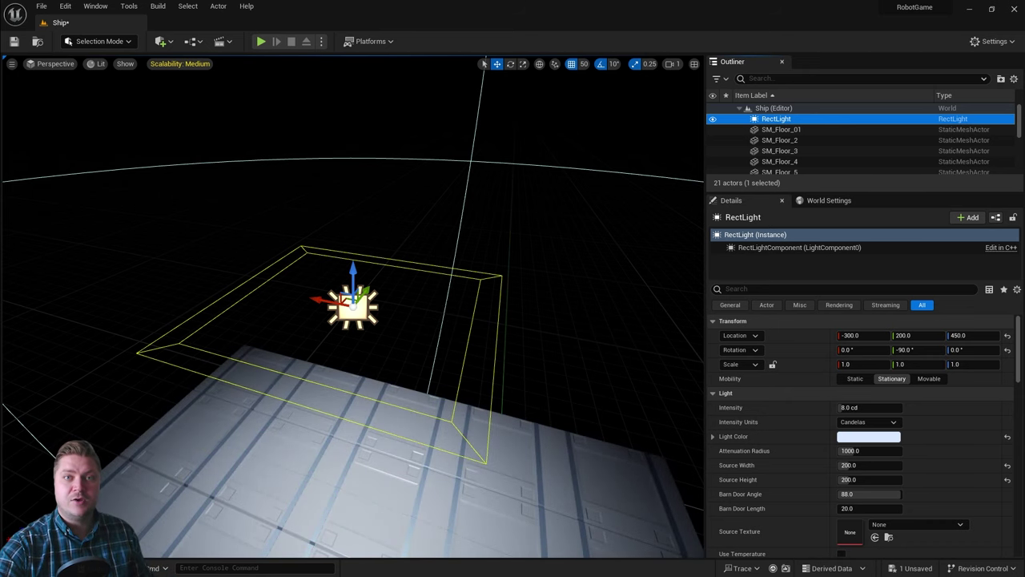
{"action": "right_click_drag", "start_coordinate": [297, 380], "coordinate": [332, 381]}
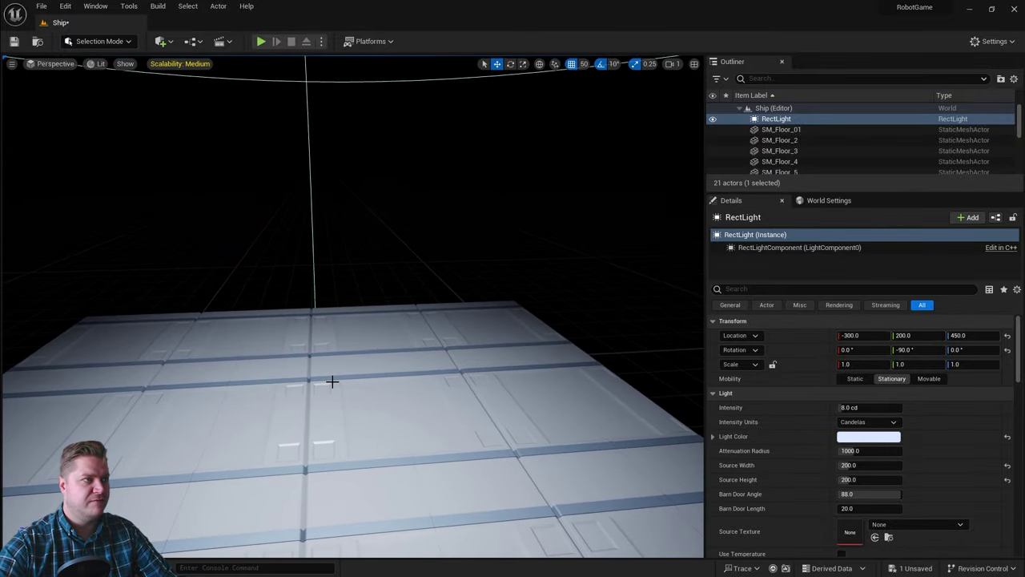
{"action": "left_click", "coordinate": [323, 41]}
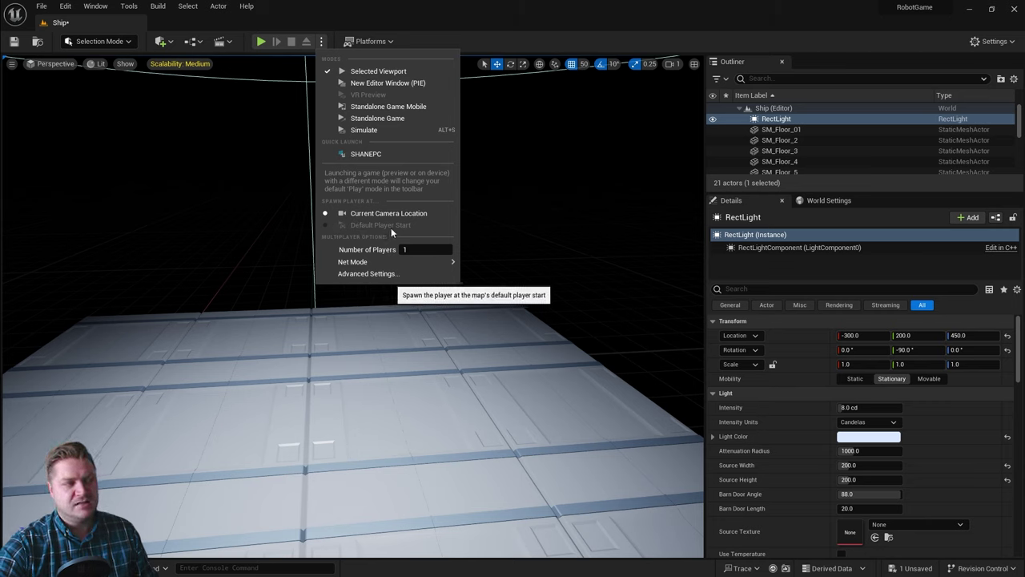
{"action": "left_click", "coordinate": [348, 40]}
{"action": "left_click", "coordinate": [260, 42]}
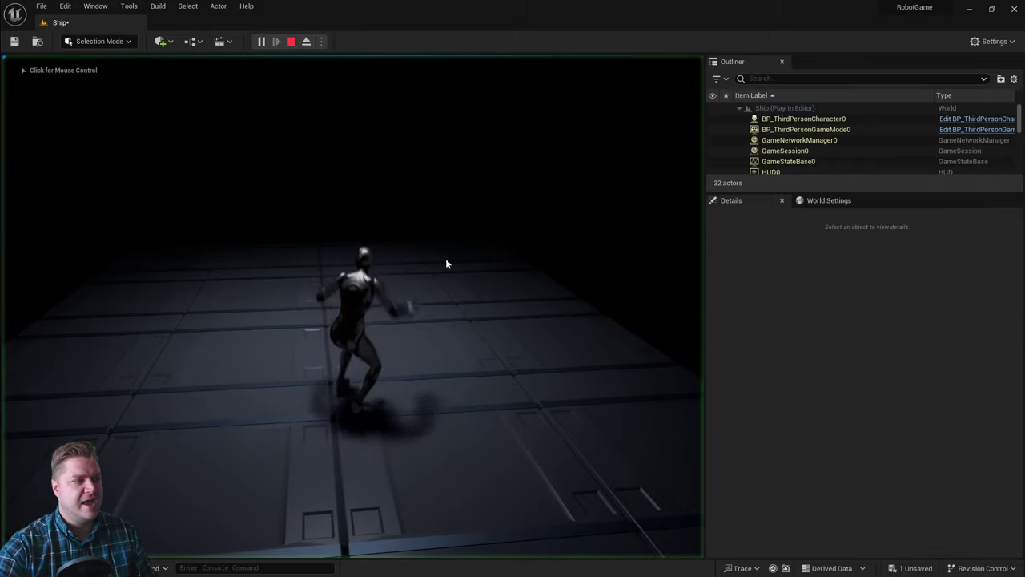
{"action": "key", "text": "w"}
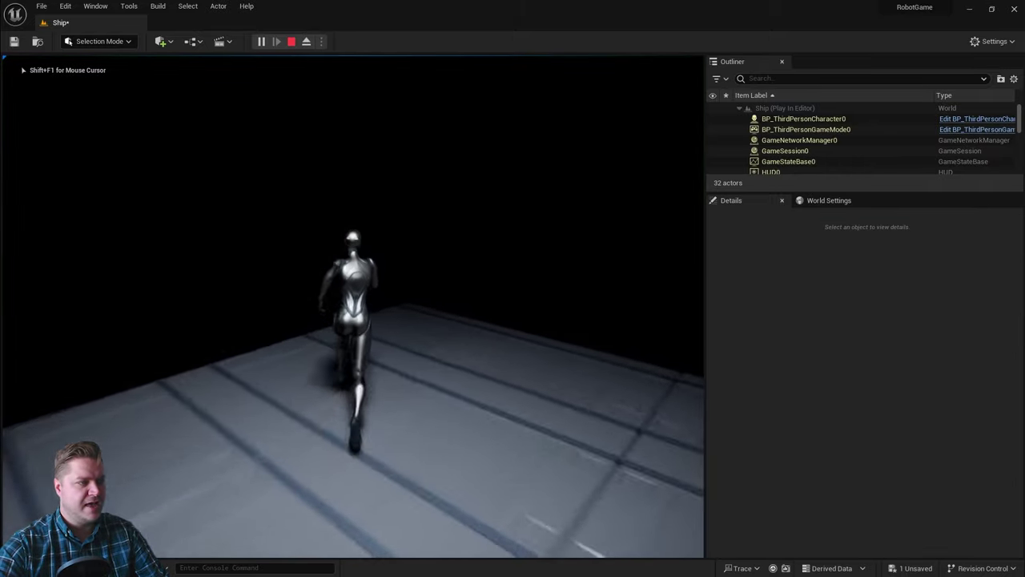
{"action": "key", "text": "w"}
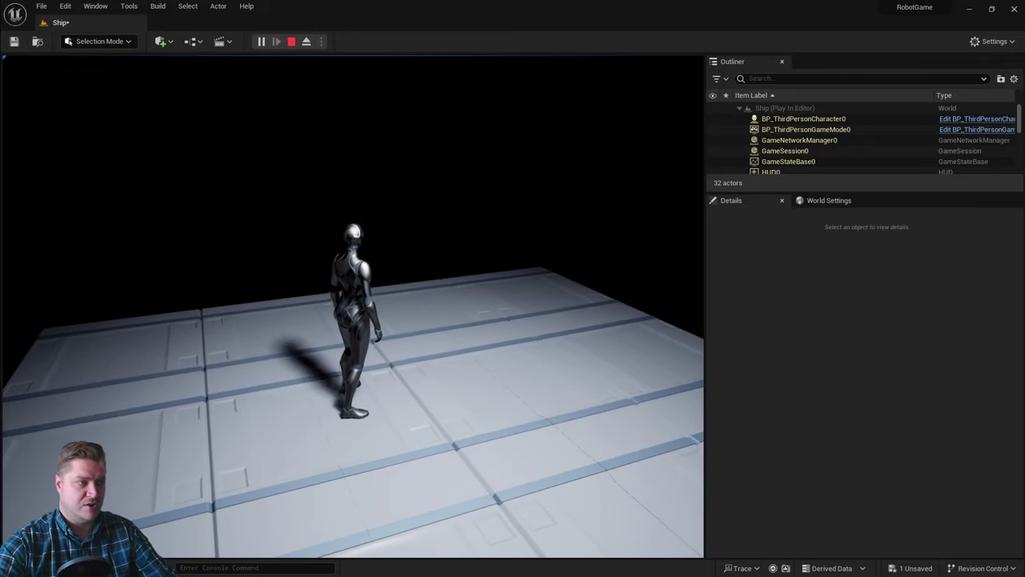
{"action": "key", "text": "Escape"}
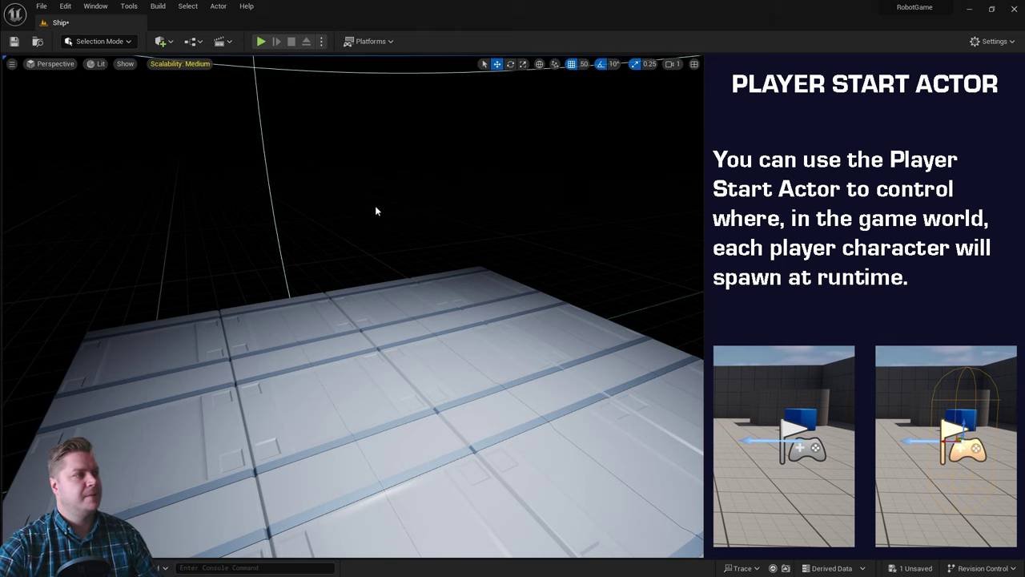
Place a Player Start actor on the floor at about X -400, Y 250 and raise it to Z 142
{"action": "left_click", "coordinate": [163, 41]}
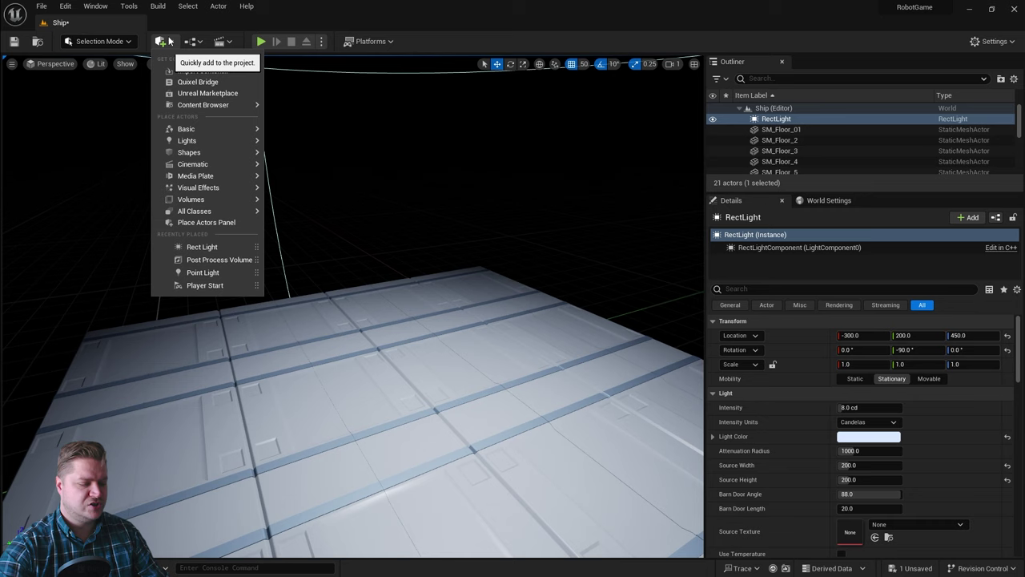
{"action": "type", "text": "player"}
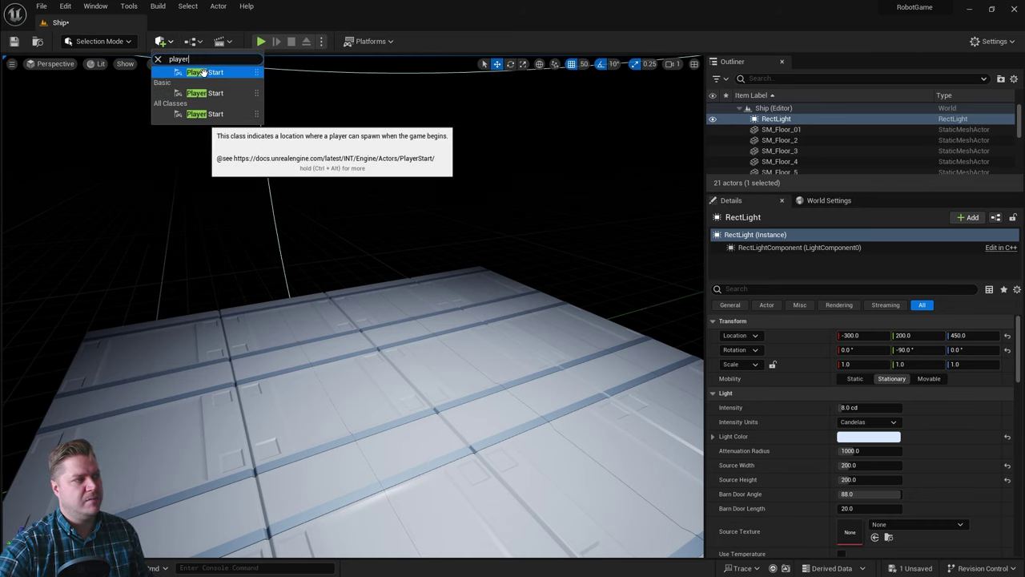
{"action": "left_click_drag", "start_coordinate": [203, 72], "coordinate": [410, 416]}
{"action": "scroll", "coordinate": [433, 367], "scroll_direction": "down", "scroll_amount": 3}
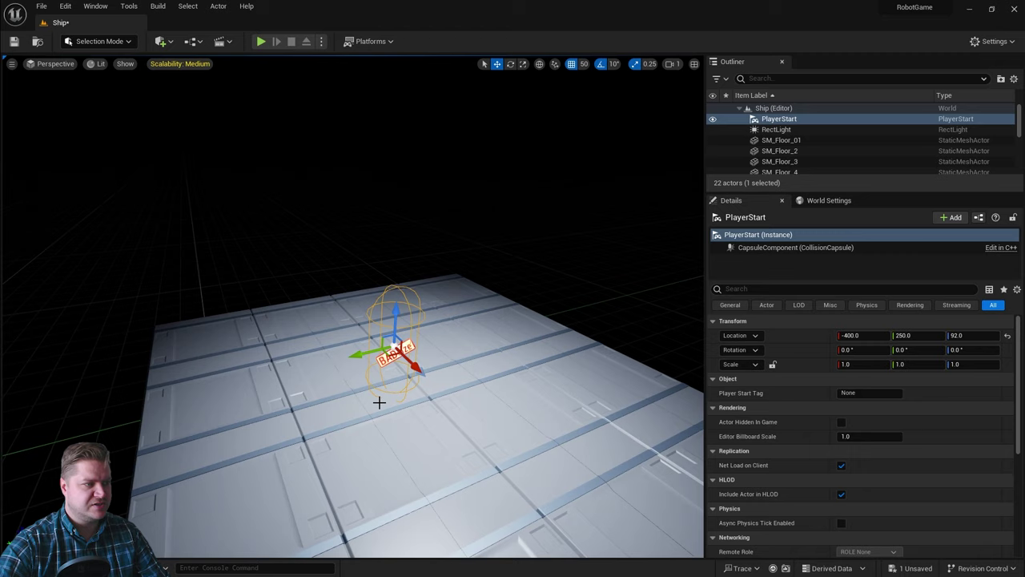
{"action": "right_click_drag", "start_coordinate": [379, 402], "coordinate": [385, 376]}
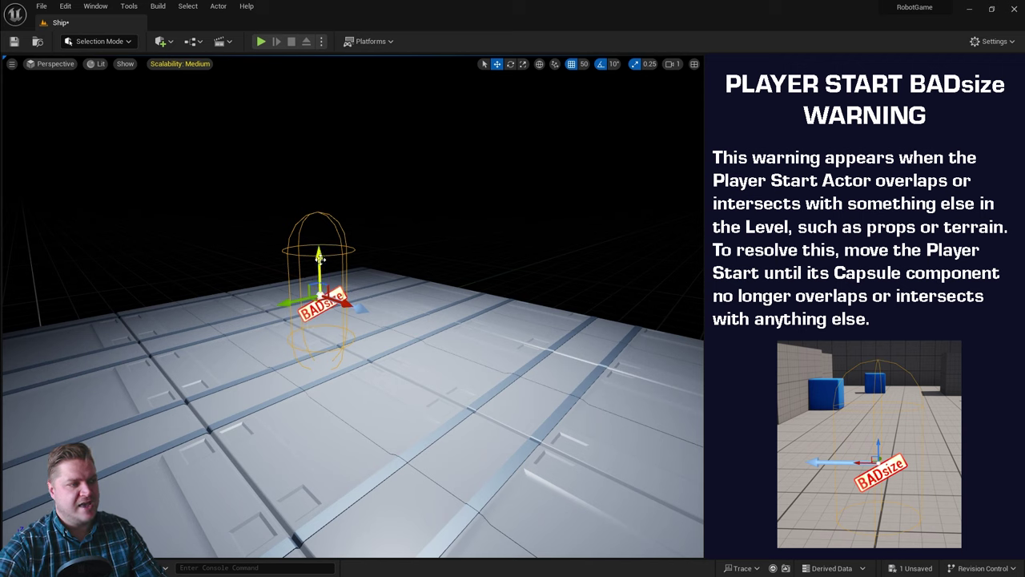
{"action": "left_click_drag", "start_coordinate": [320, 258], "coordinate": [319, 209]}
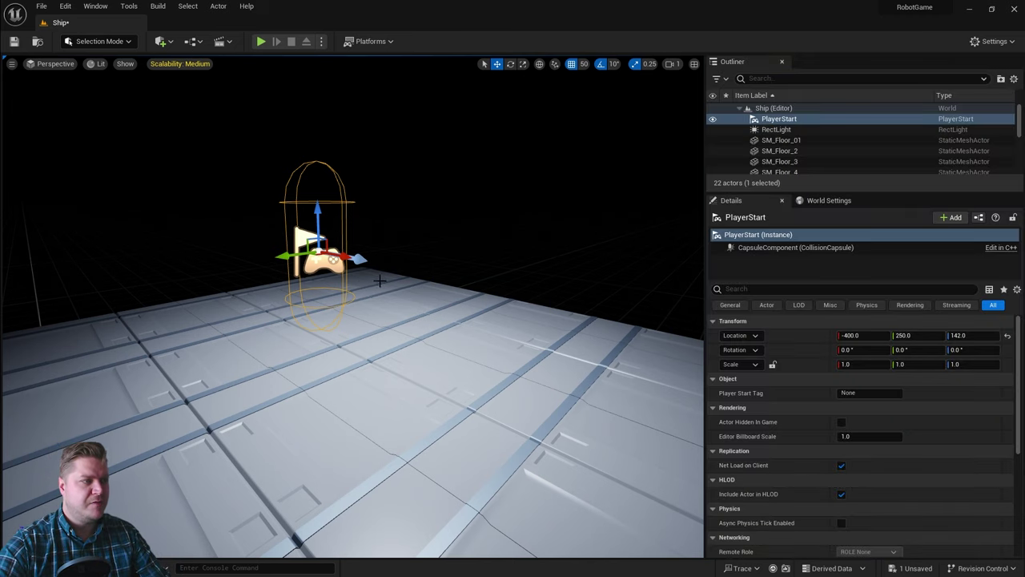
Switch to plain object selection without the move gizmo and examine the Player Start's facing arrow from above
{"action": "right_click_drag", "start_coordinate": [345, 313], "coordinate": [307, 227]}
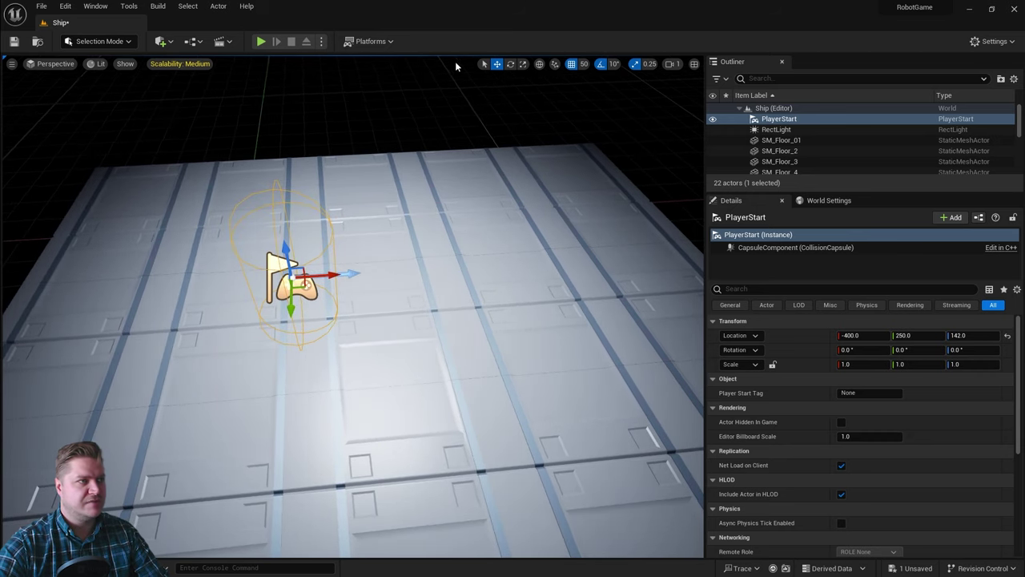
{"action": "left_click", "coordinate": [484, 63]}
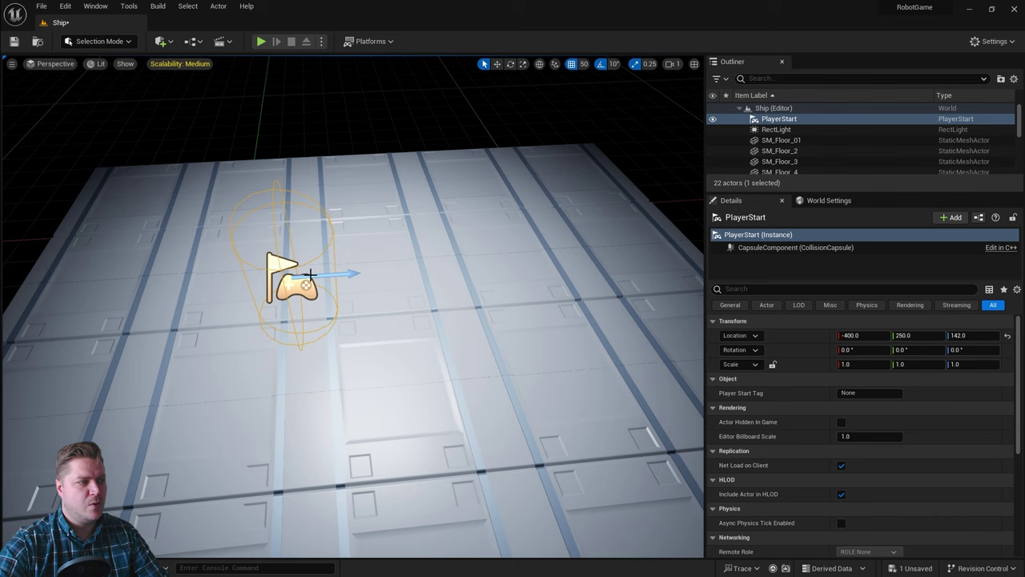
{"action": "scroll", "coordinate": [361, 271], "scroll_direction": "down", "scroll_amount": 4}
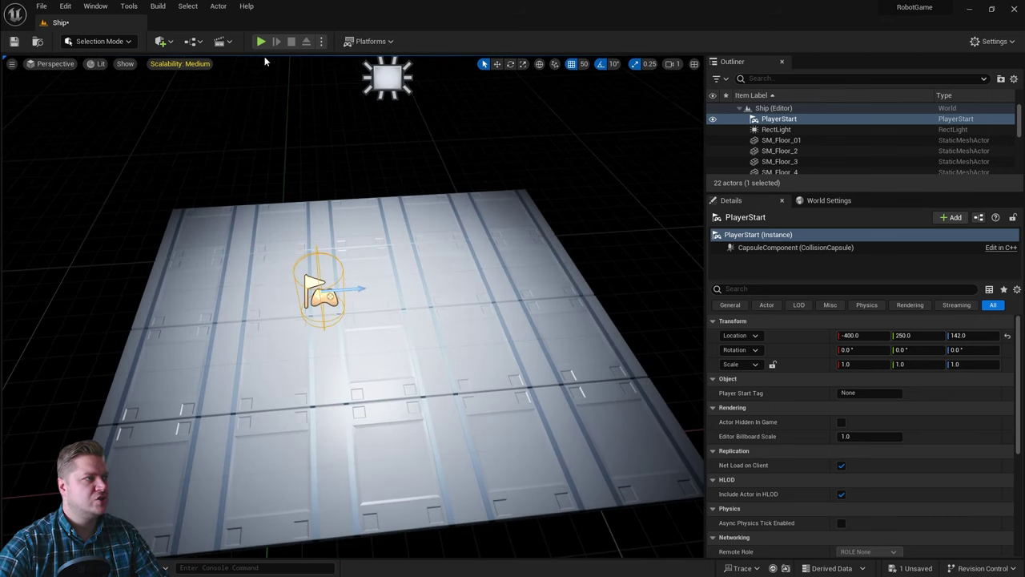
Move the Player Start along the floor to X -600, Y 200, near the floor's edge
{"action": "left_click", "coordinate": [496, 63]}
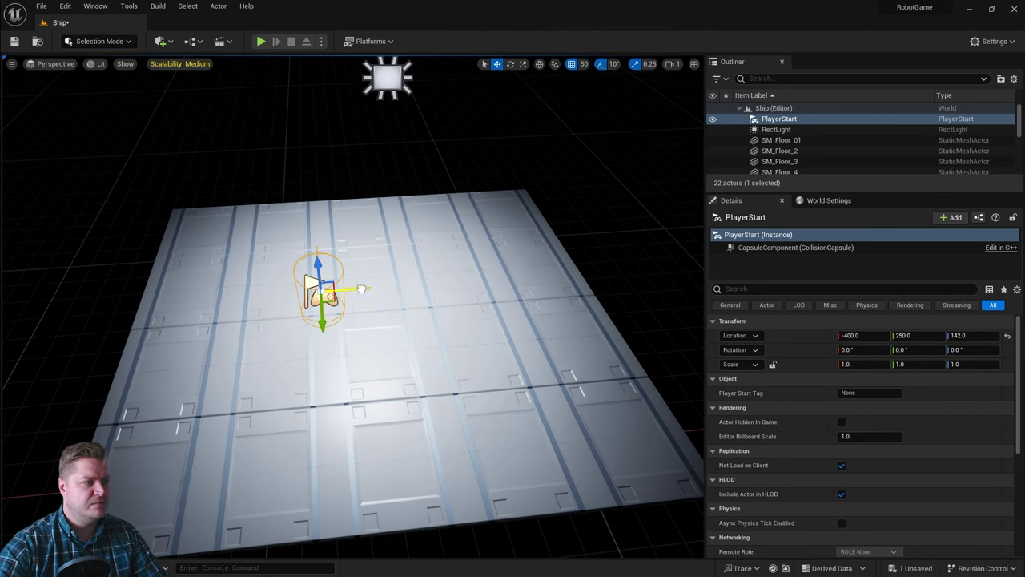
{"action": "left_click_drag", "start_coordinate": [361, 290], "coordinate": [237, 297]}
{"action": "left_click_drag", "start_coordinate": [206, 358], "coordinate": [384, 359], "text": "alt"}
{"action": "mouse_move", "coordinate": [276, 307]}
{"action": "right_mouse_down"}
{"action": "mouse_move", "coordinate": [321, 313]}
{"action": "mouse_move", "coordinate": [277, 307]}
{"action": "right_mouse_up"}
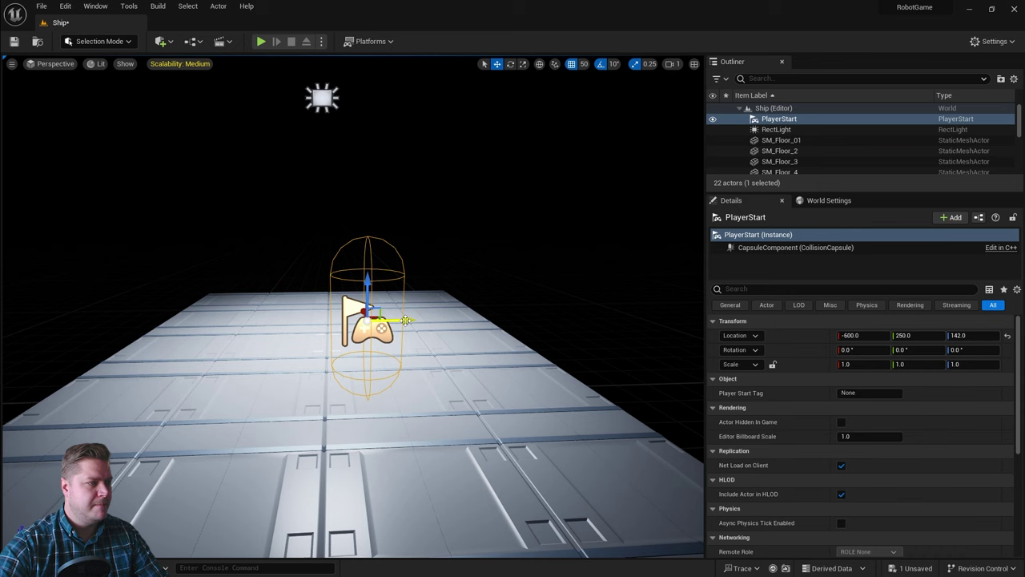
{"action": "left_click_drag", "start_coordinate": [395, 321], "coordinate": [352, 321]}
Play-test the level from the Player Start with the camera away from the floor, moving the character around the floor in different directions
{"action": "right_click_drag", "start_coordinate": [448, 309], "coordinate": [512, 332]}
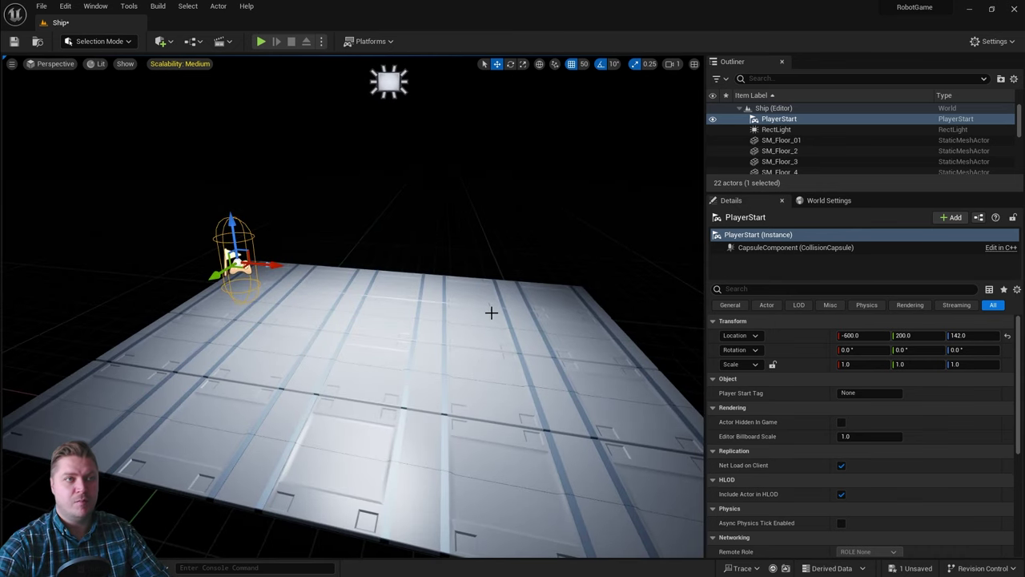
{"action": "scroll", "coordinate": [497, 317], "scroll_direction": "down", "scroll_amount": 4}
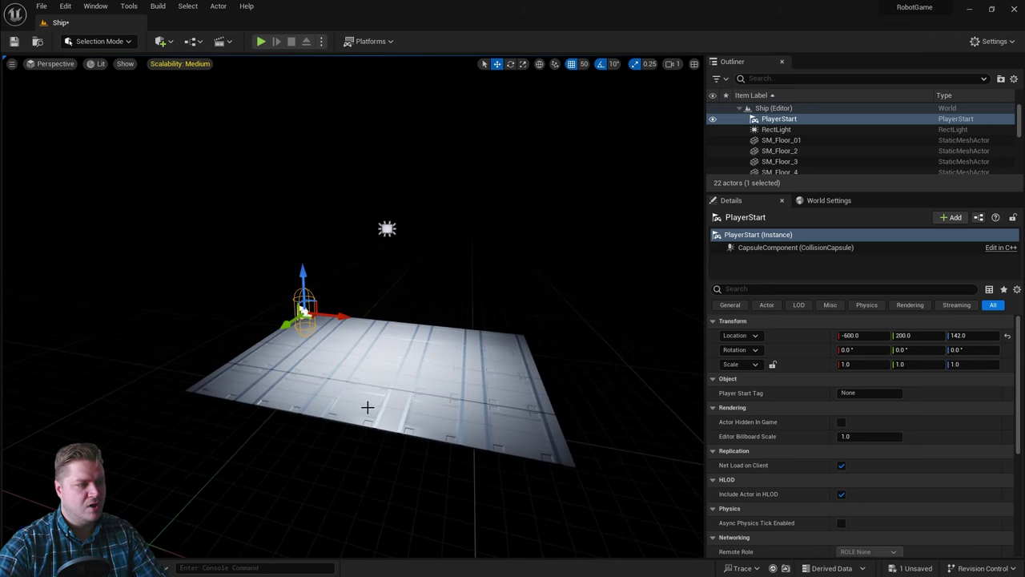
{"action": "right_click_drag", "start_coordinate": [367, 407], "coordinate": [370, 430]}
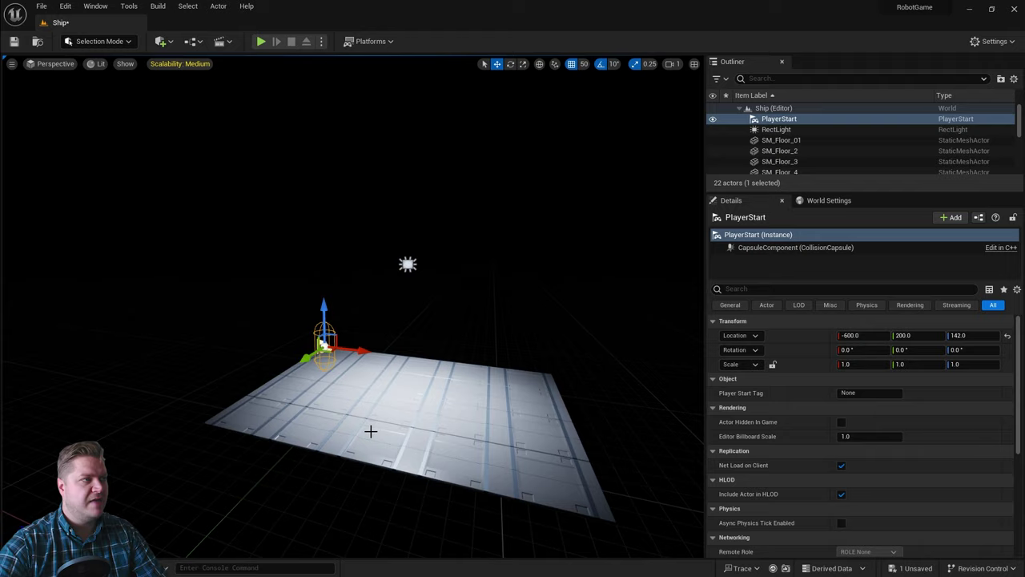
{"action": "left_click", "coordinate": [260, 41]}
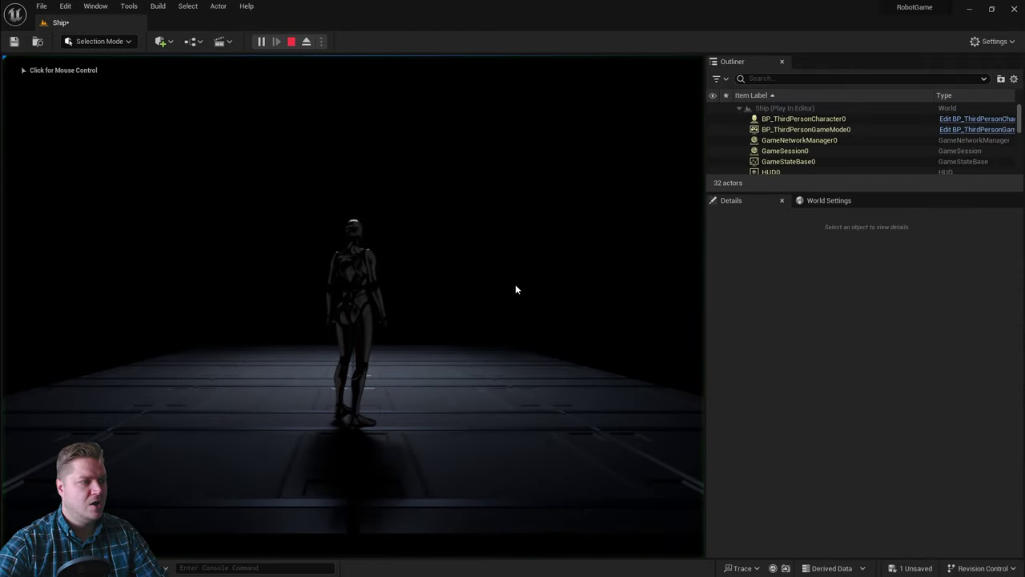
{"action": "key", "text": "w"}
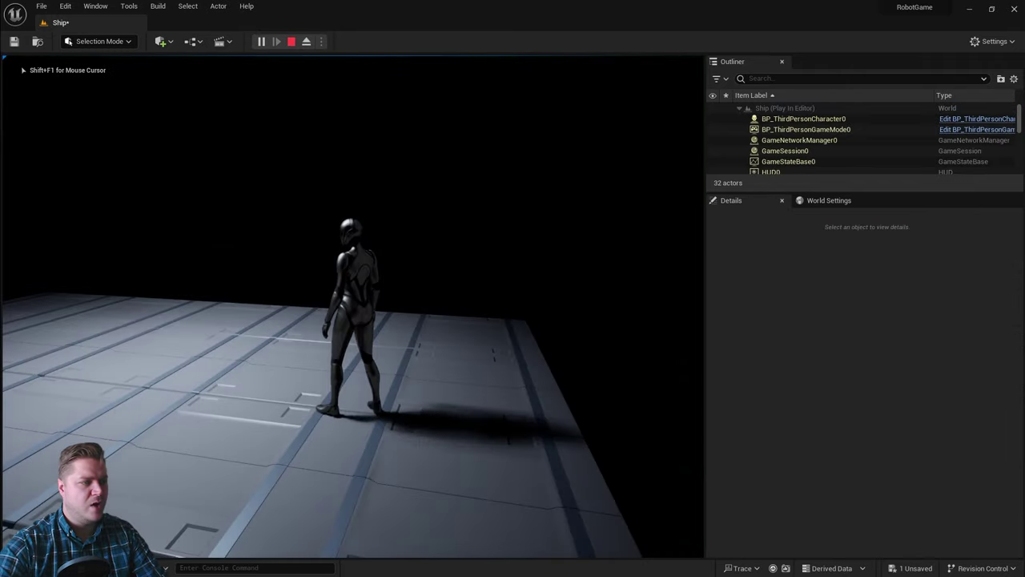
{"action": "key", "text": "w"}
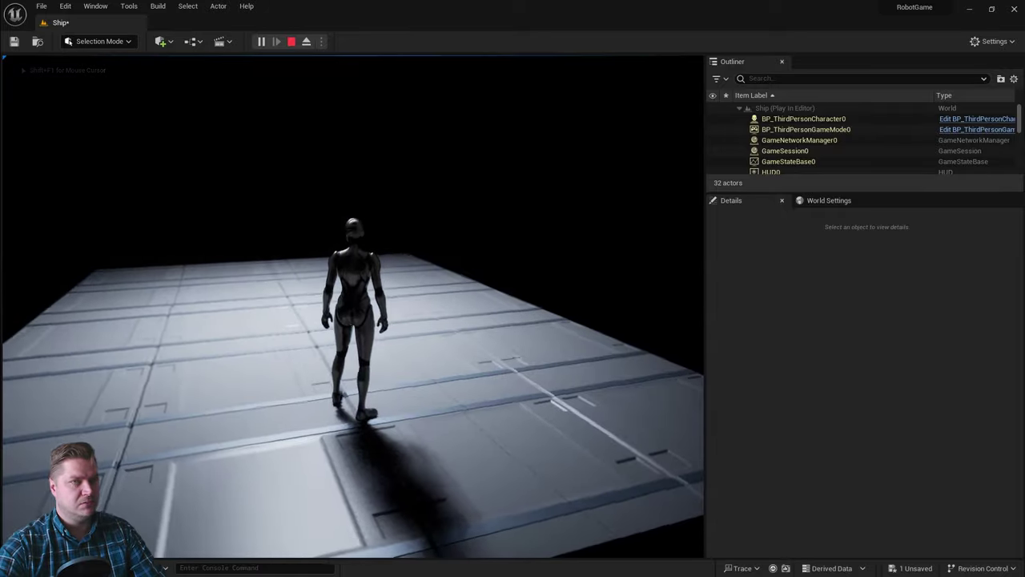
{"action": "key", "text": "d"}
{"action": "key", "text": "w"}
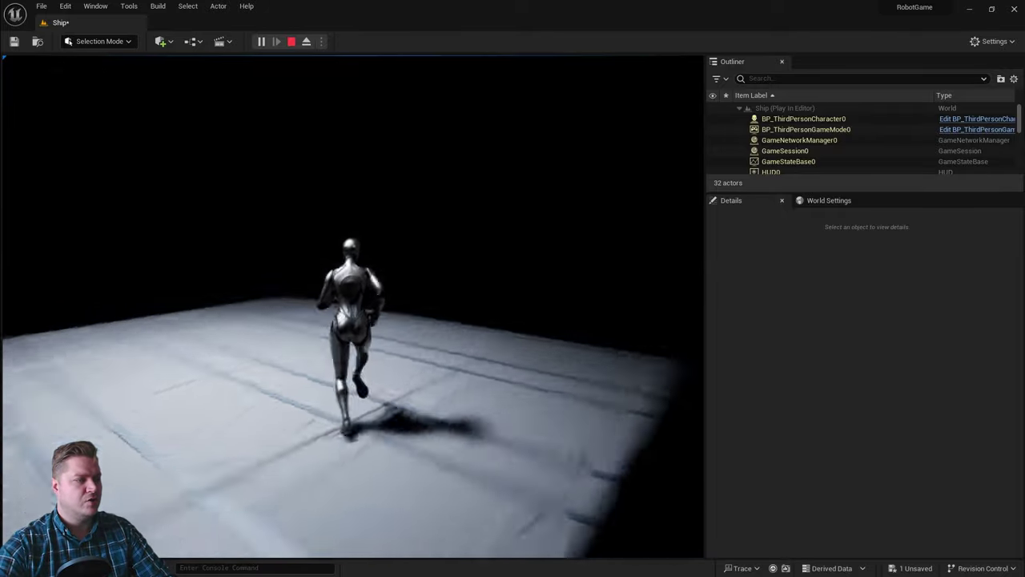
{"action": "key", "text": "w"}
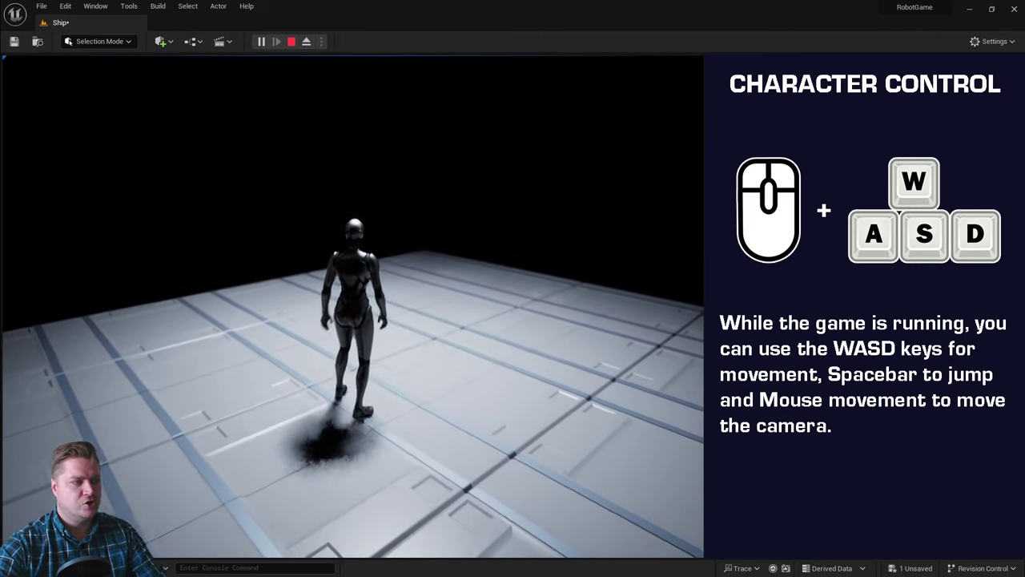
{"action": "key", "text": "a"}
{"action": "key", "text": "s"}
{"action": "key", "text": "d"}
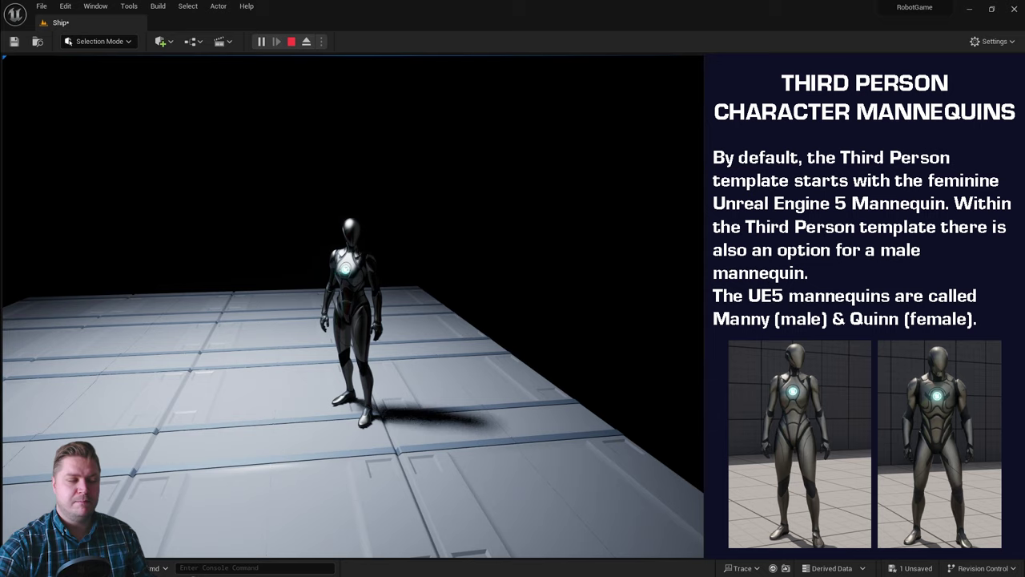
{"action": "key", "text": "w"}
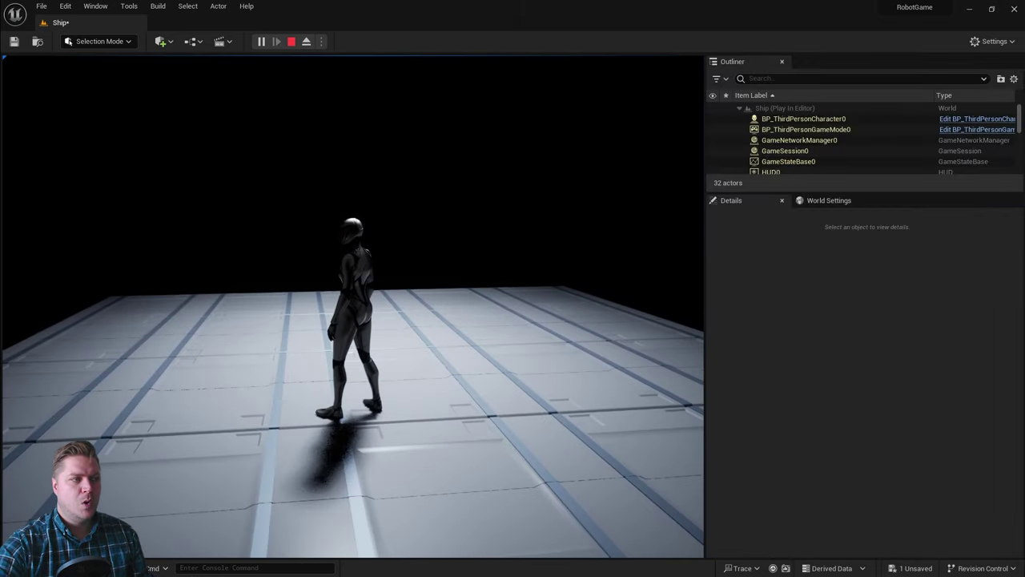
{"action": "key", "text": "w"}
{"action": "key", "text": "w"}
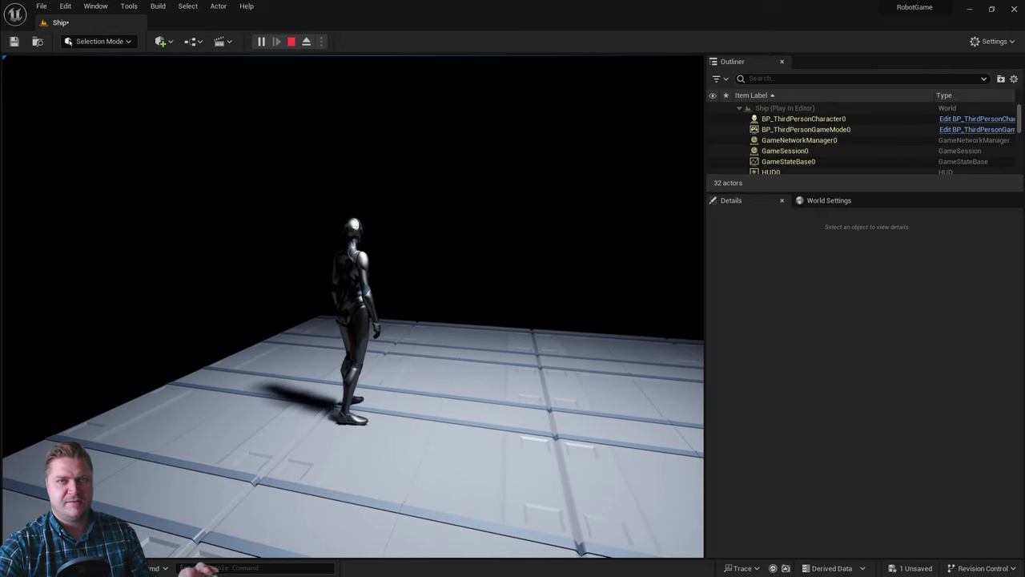
End the play-test and survey the floor around the Player Start in the level editor
{"action": "key", "text": "Escape"}
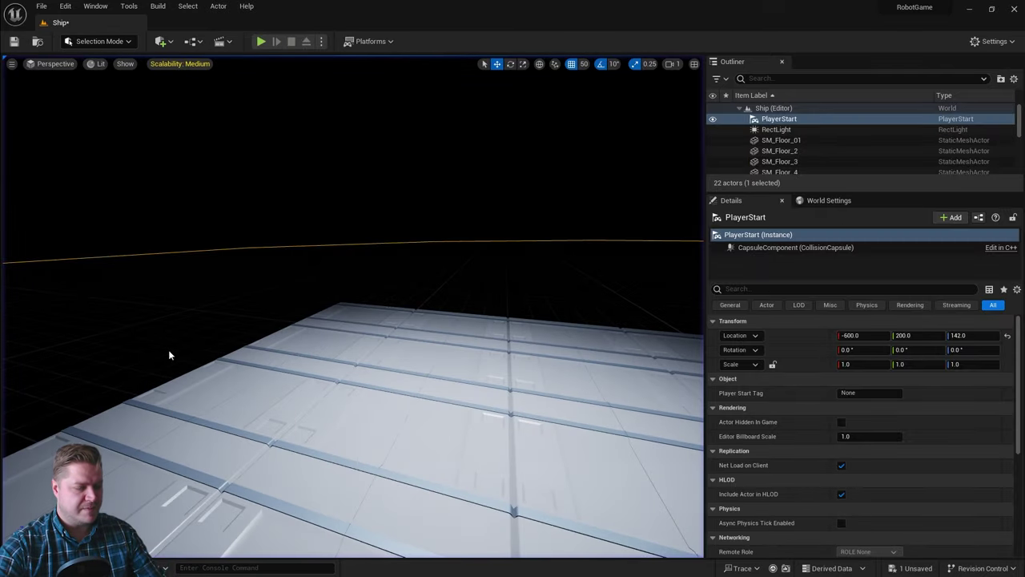
{"action": "right_click_drag", "start_coordinate": [170, 355], "coordinate": [144, 352]}
{"action": "key", "text": "s"}
{"action": "right_click_drag", "start_coordinate": [208, 332], "coordinate": [240, 321]}
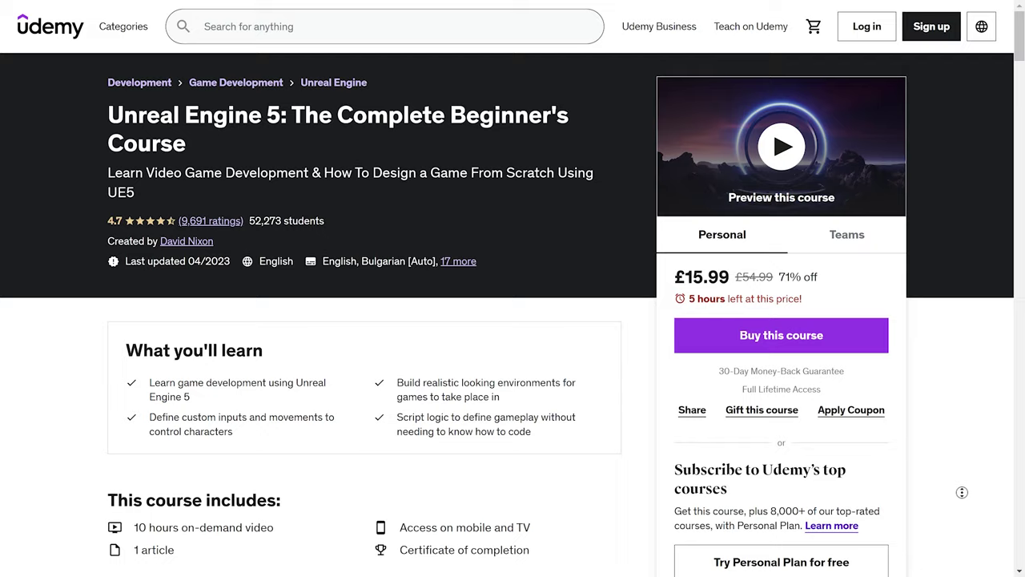
Switch to the Udemy page for Unreal Engine 5: The Complete Beginner's Course and review its overview and course content
{"action": "scroll", "coordinate": [962, 516], "scroll_direction": "down", "scroll_amount": 1}
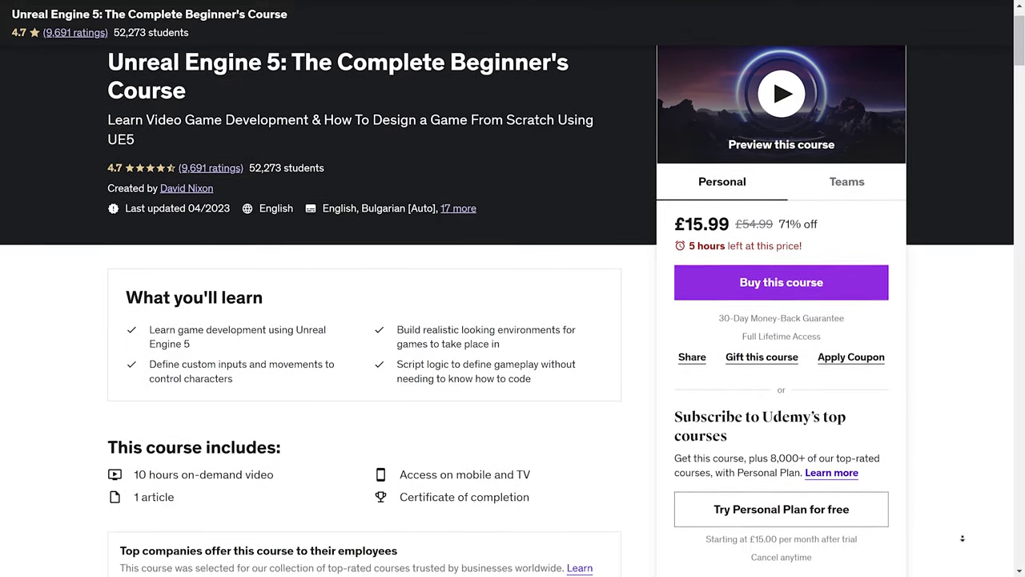
{"action": "scroll", "coordinate": [962, 538], "scroll_direction": "down", "scroll_amount": 2}
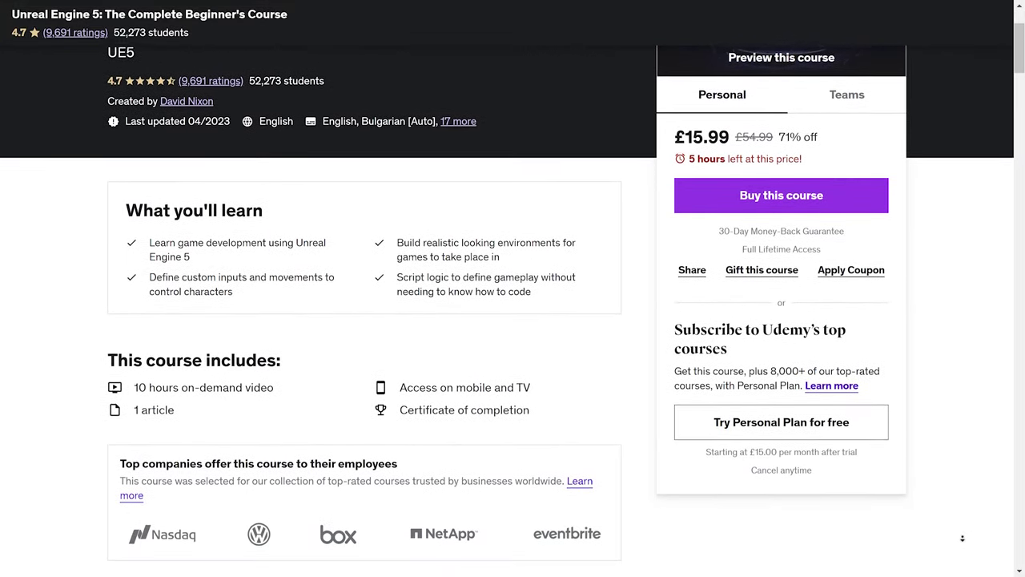
{"action": "scroll", "coordinate": [963, 538], "scroll_direction": "down", "scroll_amount": 2}
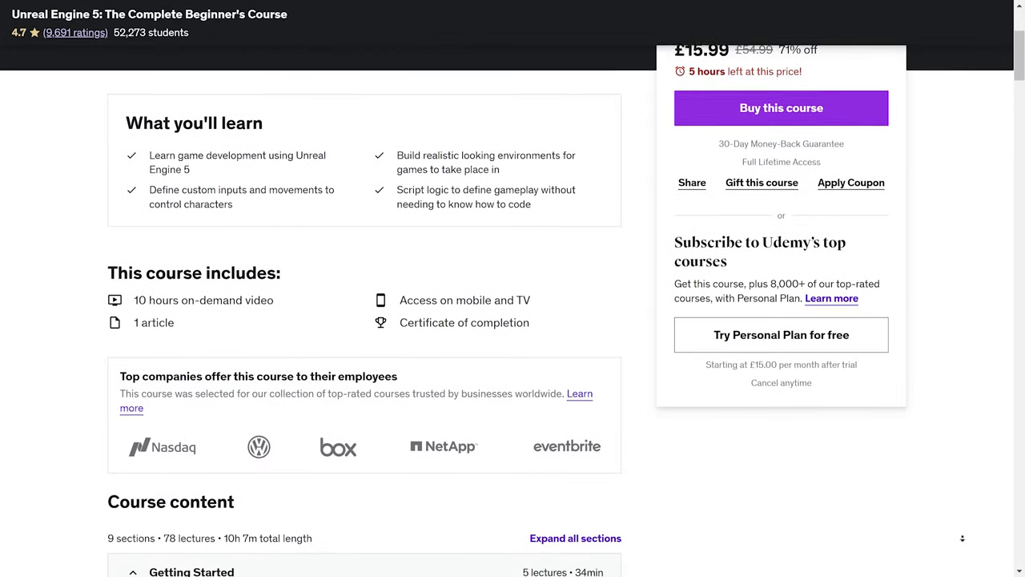
{"action": "scroll", "coordinate": [962, 538], "scroll_direction": "down", "scroll_amount": 2}
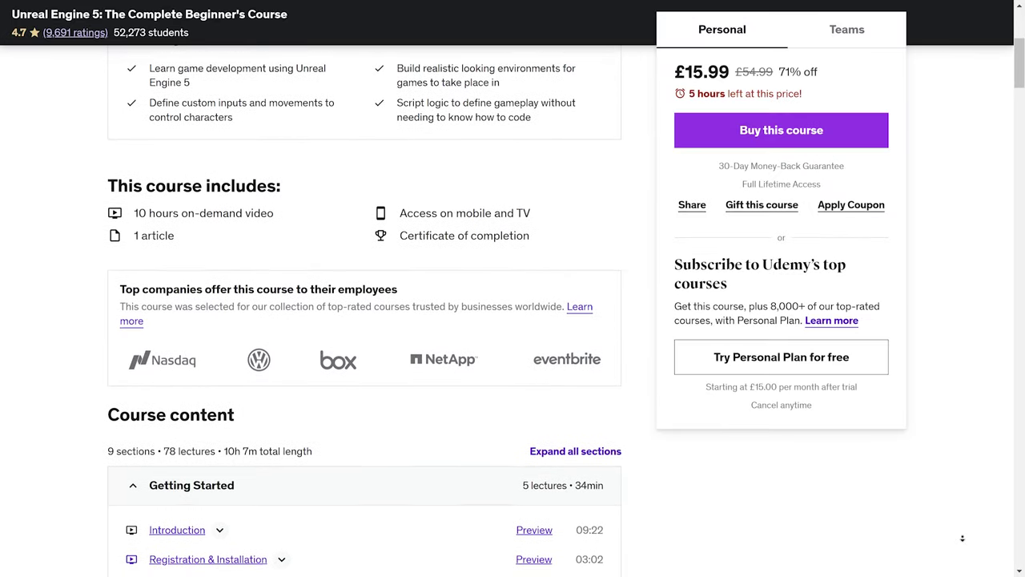
{"action": "scroll", "coordinate": [963, 538], "scroll_direction": "down", "scroll_amount": 2}
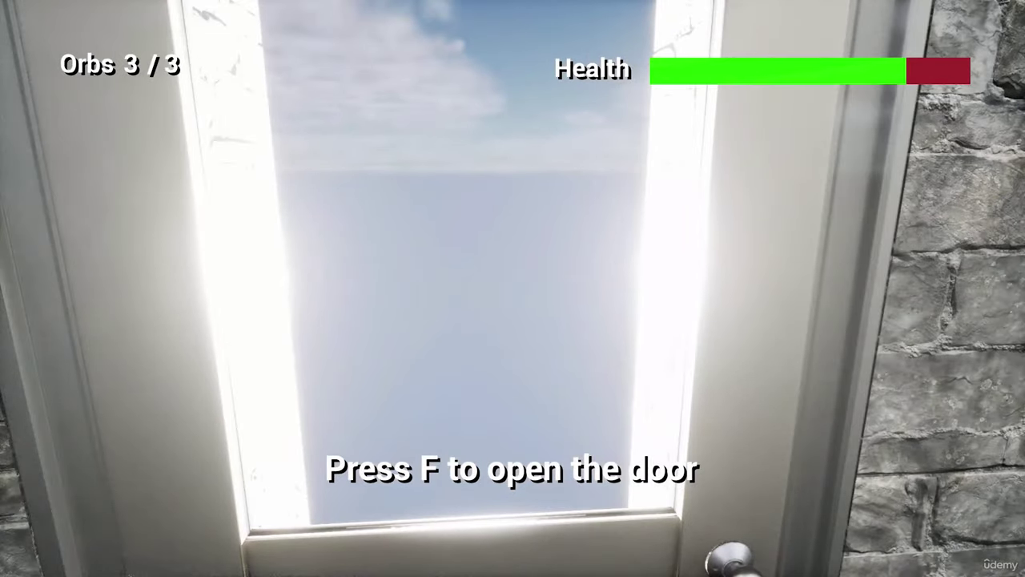
{"action": "key", "text": "f"}
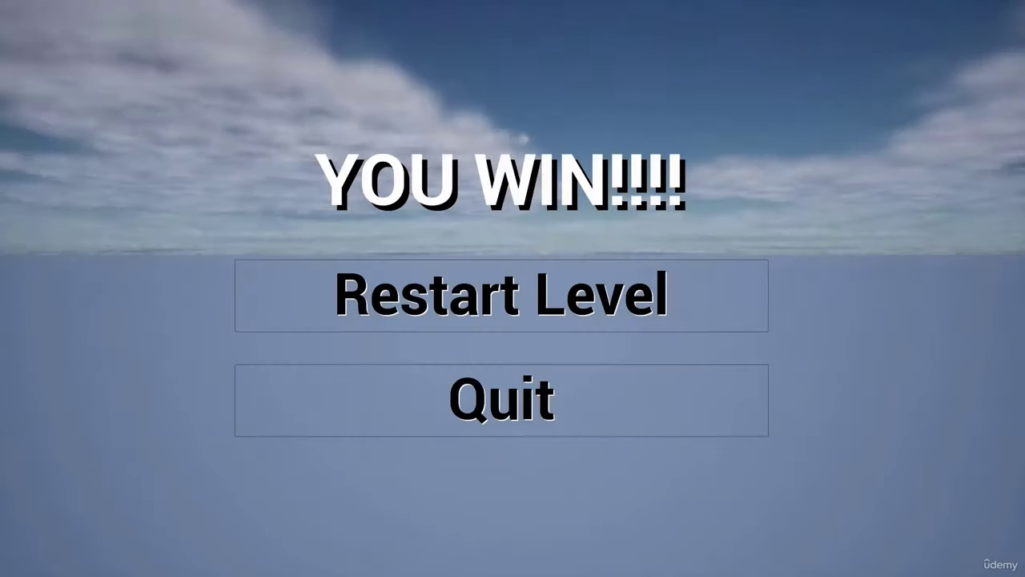